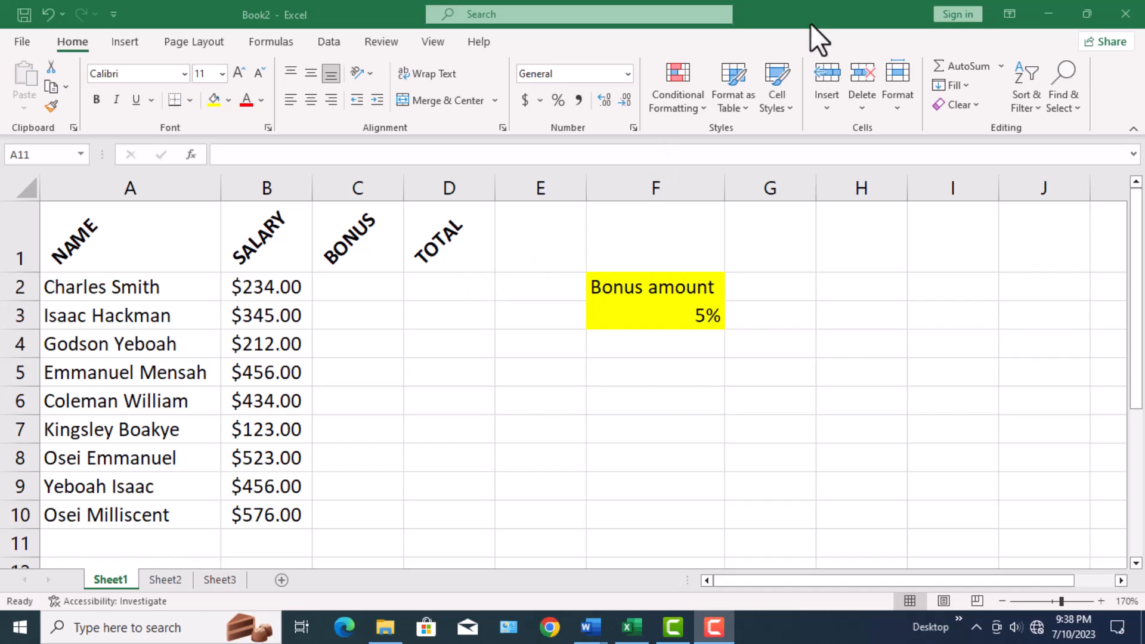
Enter the formula =B2+C2 in cell D2 and fill it down the TOTAL column to D10.
left_click(442, 285)
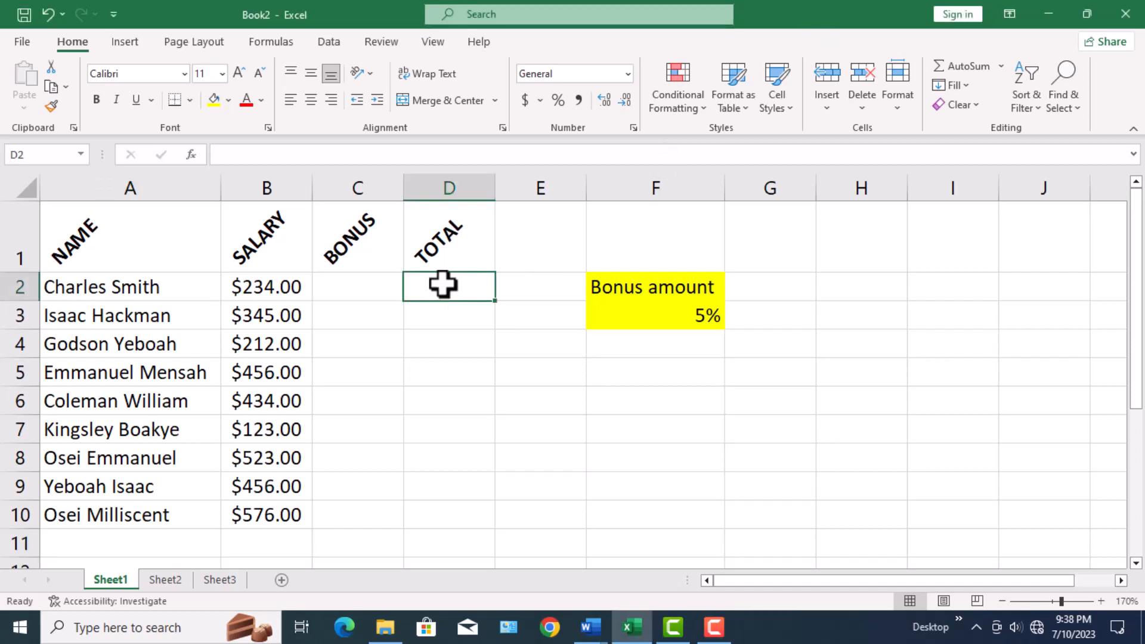
type("=")
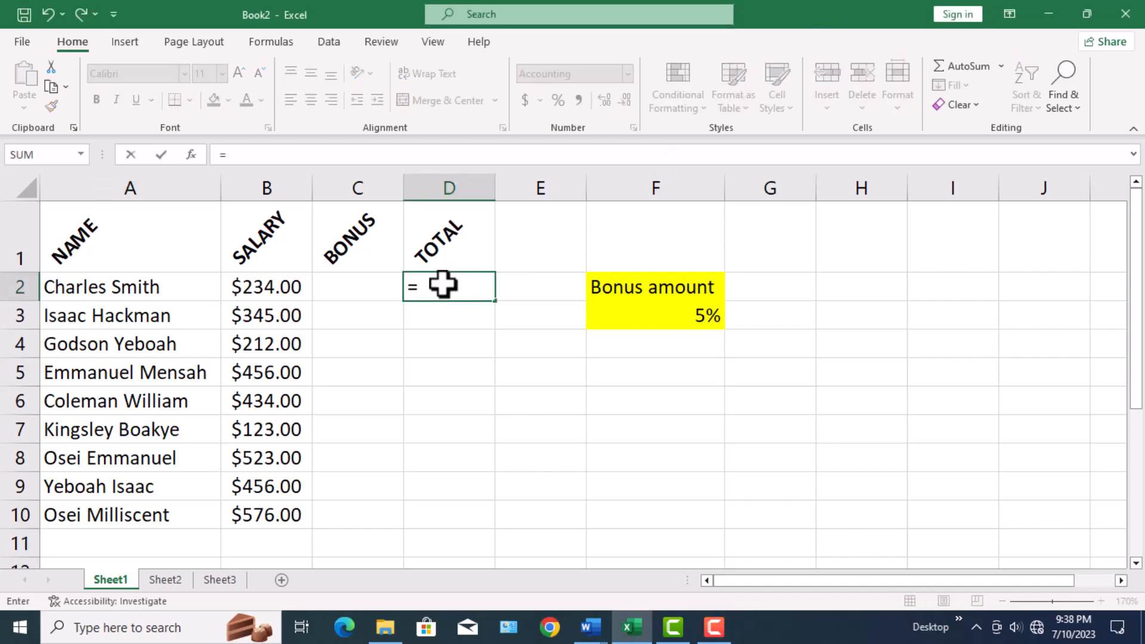
left_click(286, 288)
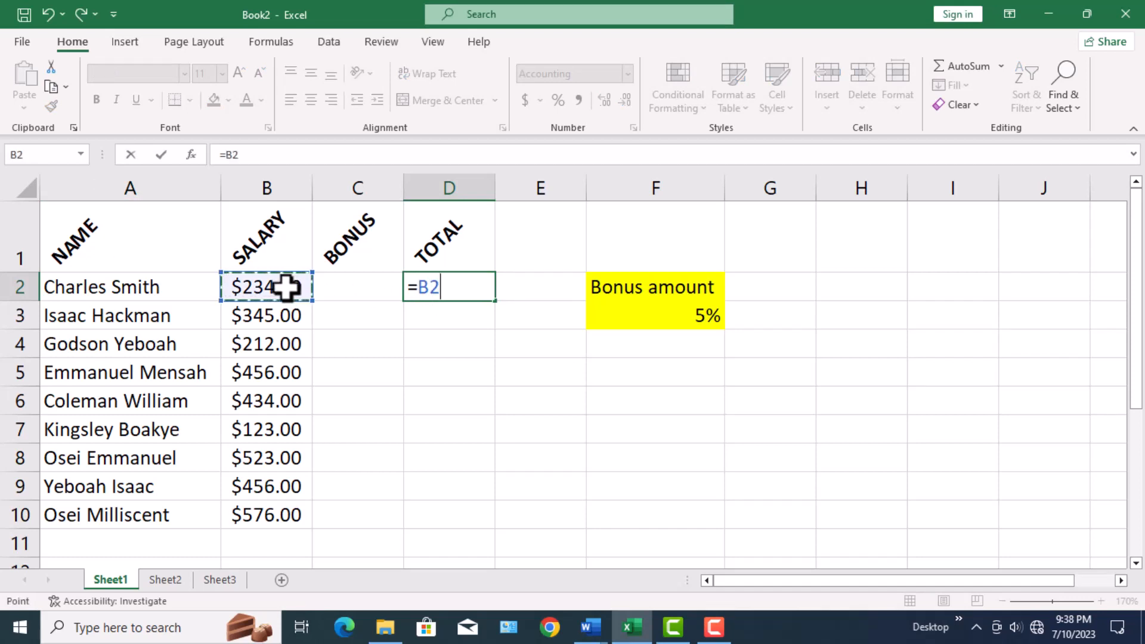
type("+")
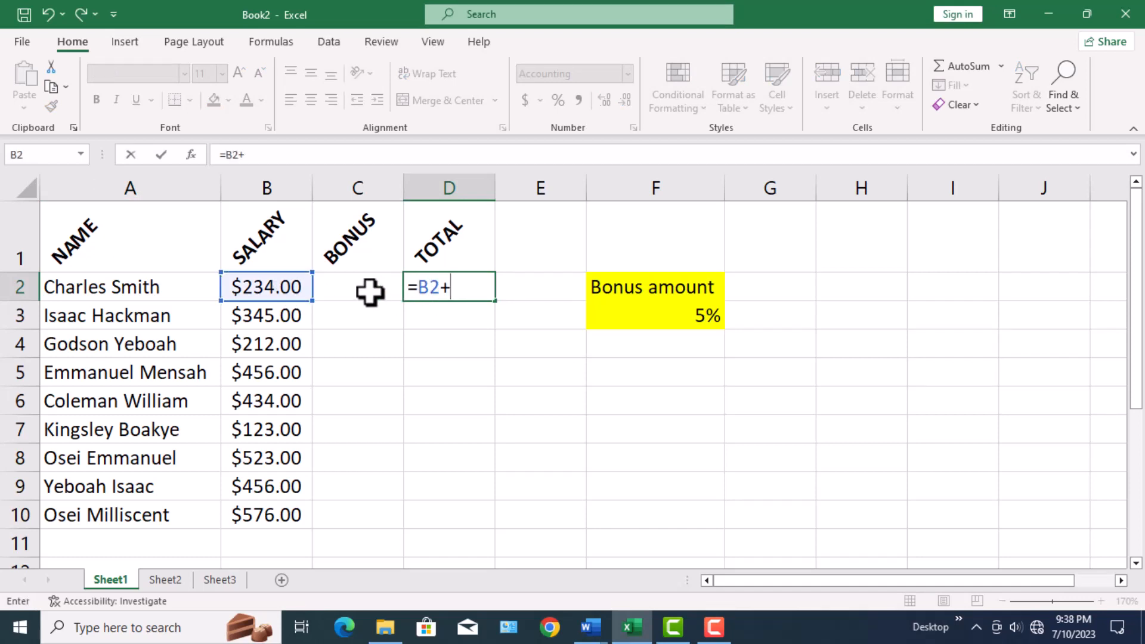
left_click(369, 292)
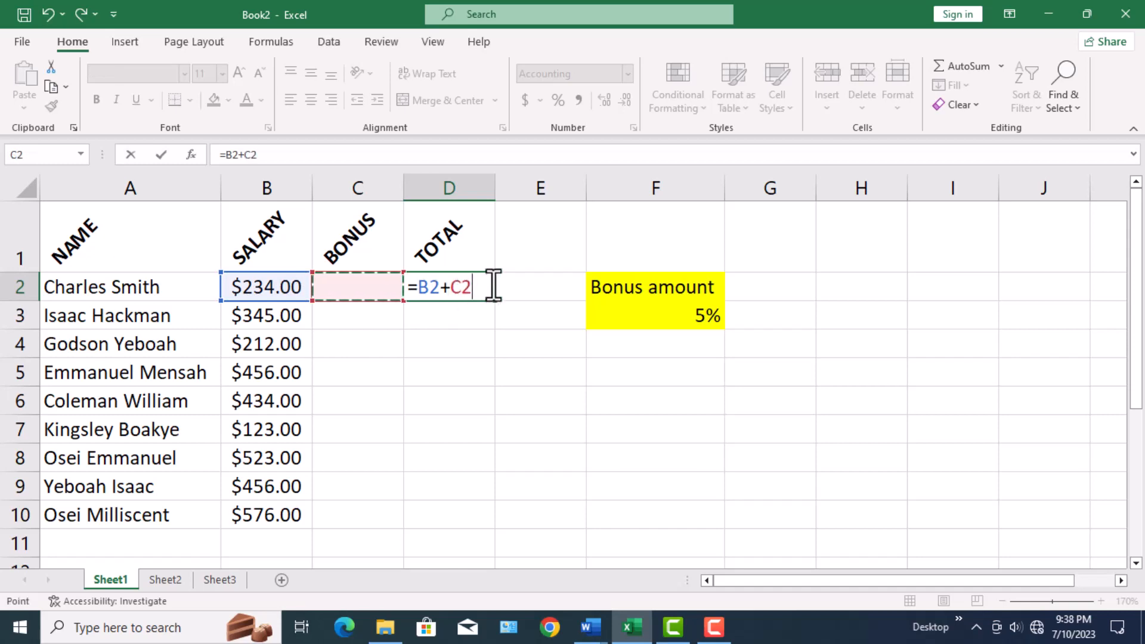
key("Return")
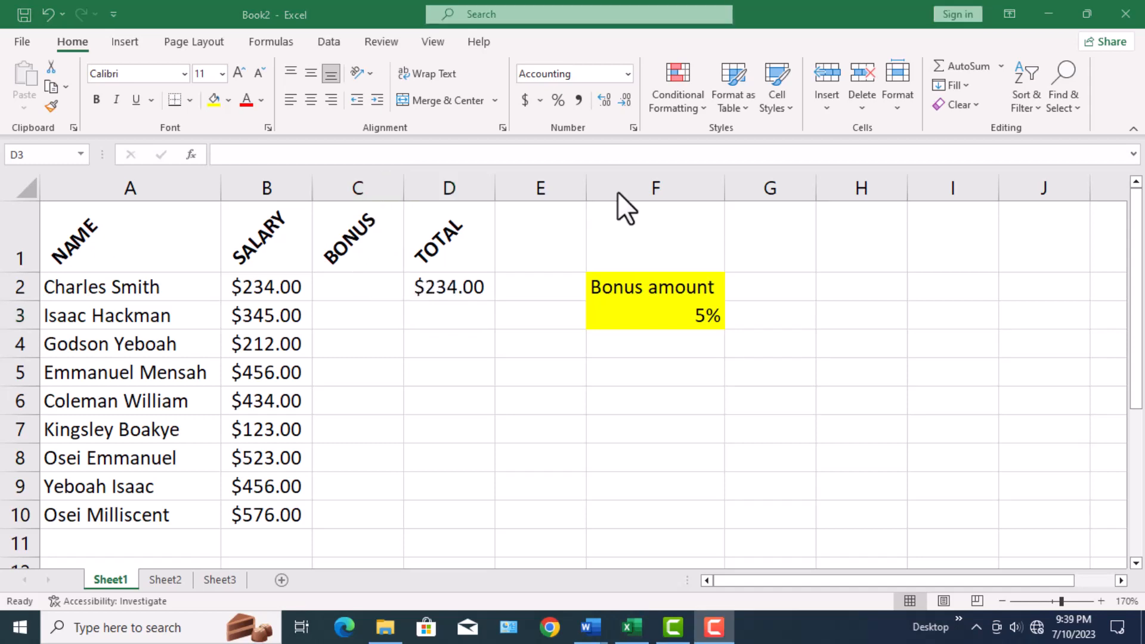
left_click(486, 286)
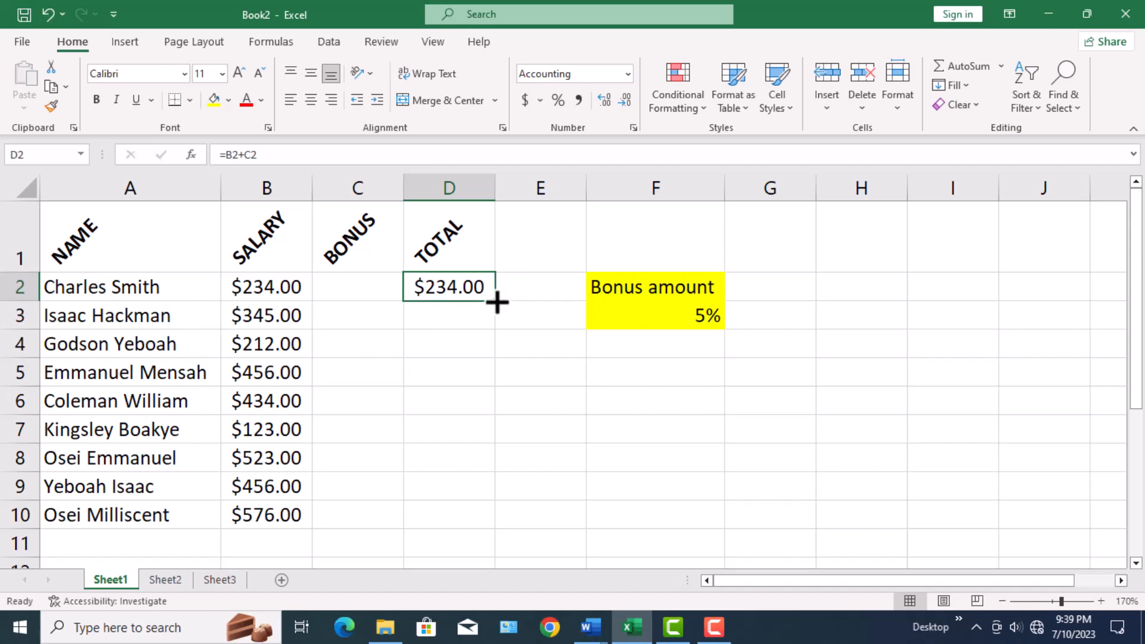
left_click_drag(497, 303, 486, 520)
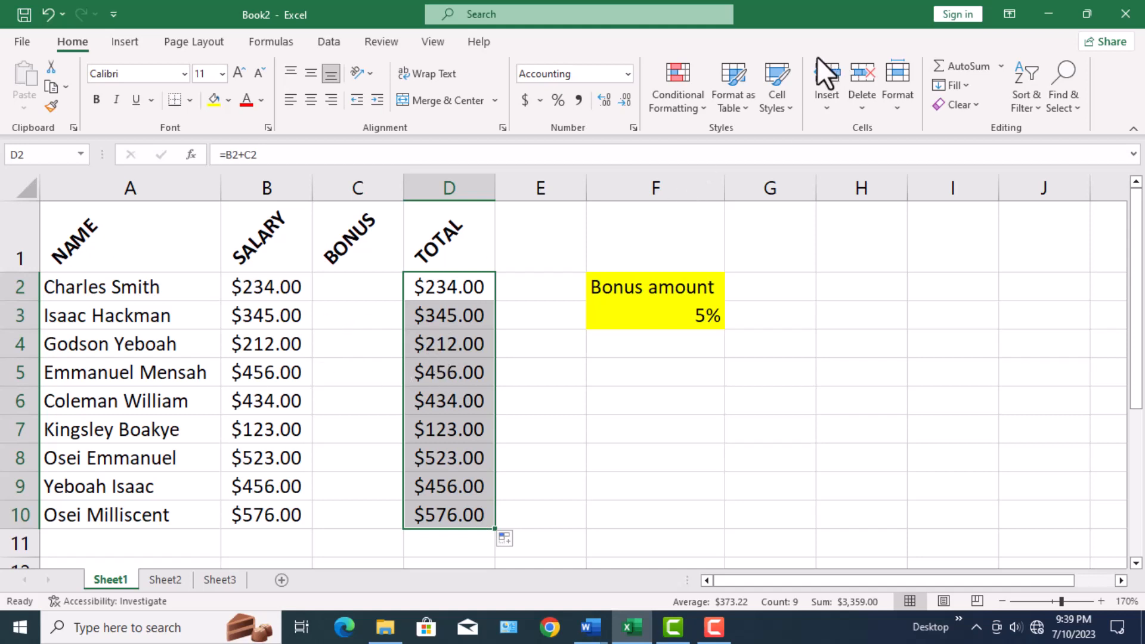
Inspect the cell references in the copied TOTAL formulas in cells D2 through D5.
key("F9")
key("F2")
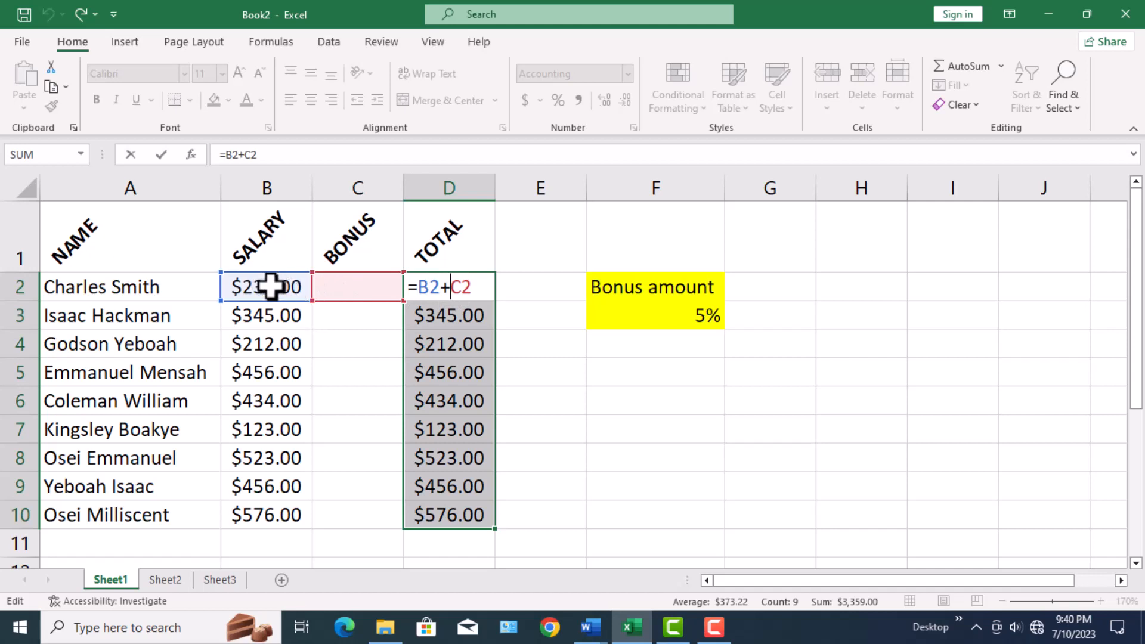
key("Return")
double_click(465, 314)
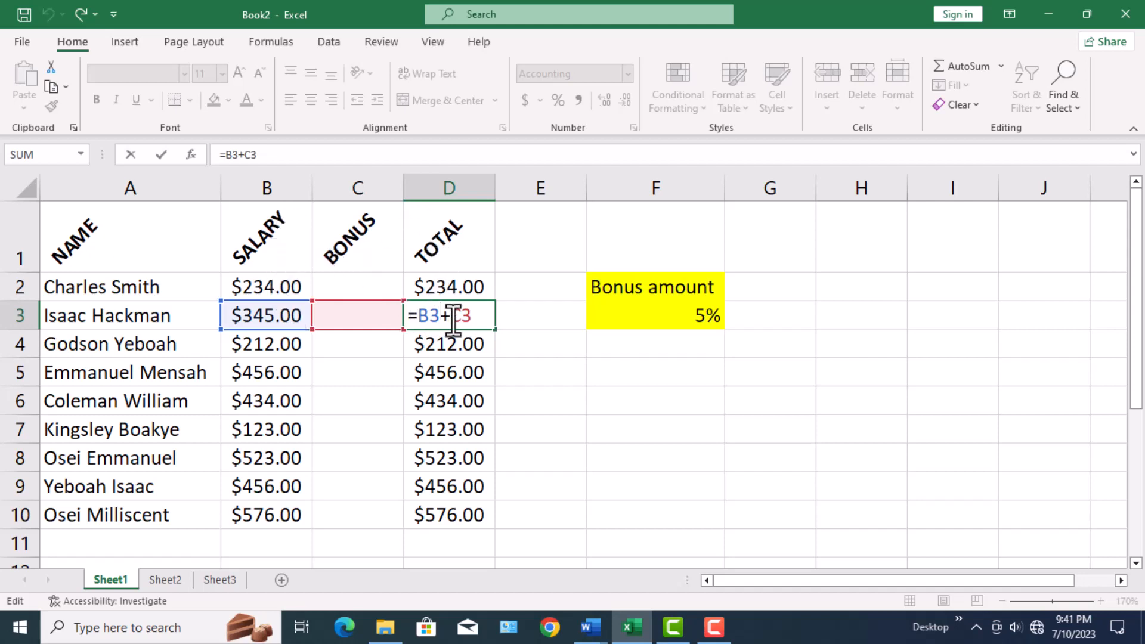
key("Return")
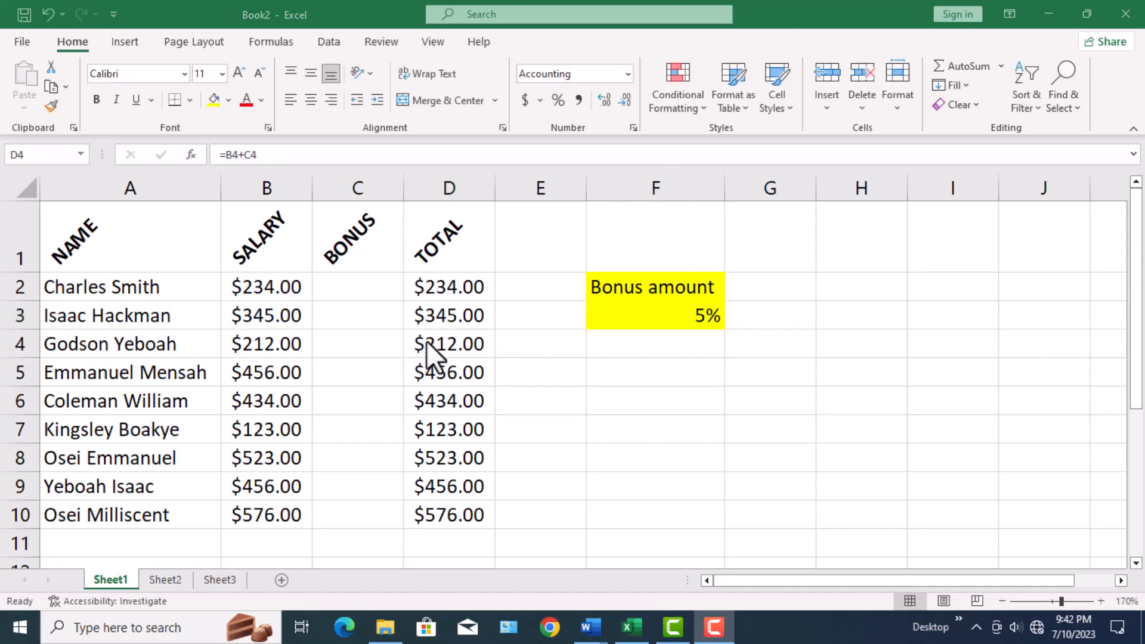
double_click(448, 355)
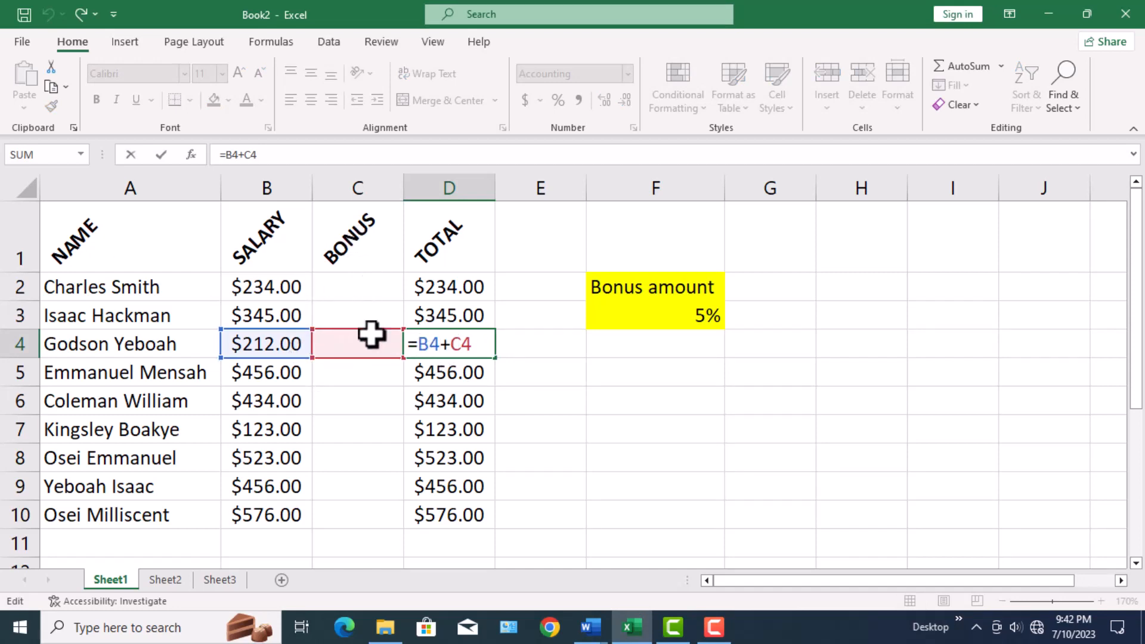
key("Return")
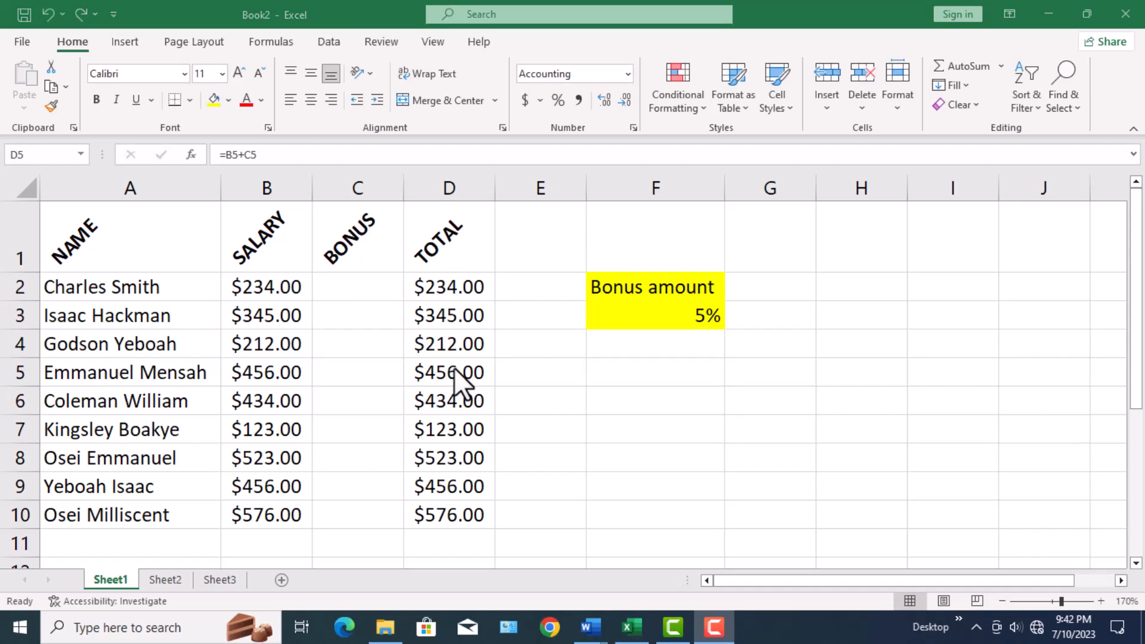
double_click(455, 370)
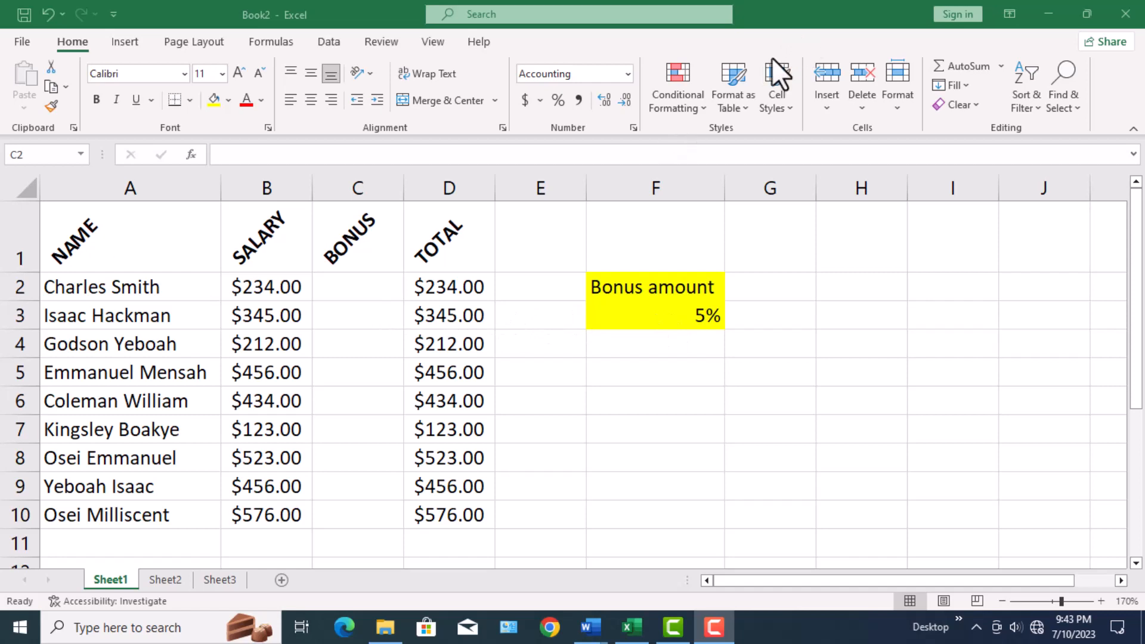
Enter the formula =B2*F3 in cell C2 and fill it down the BONUS column to C10.
left_click(346, 286)
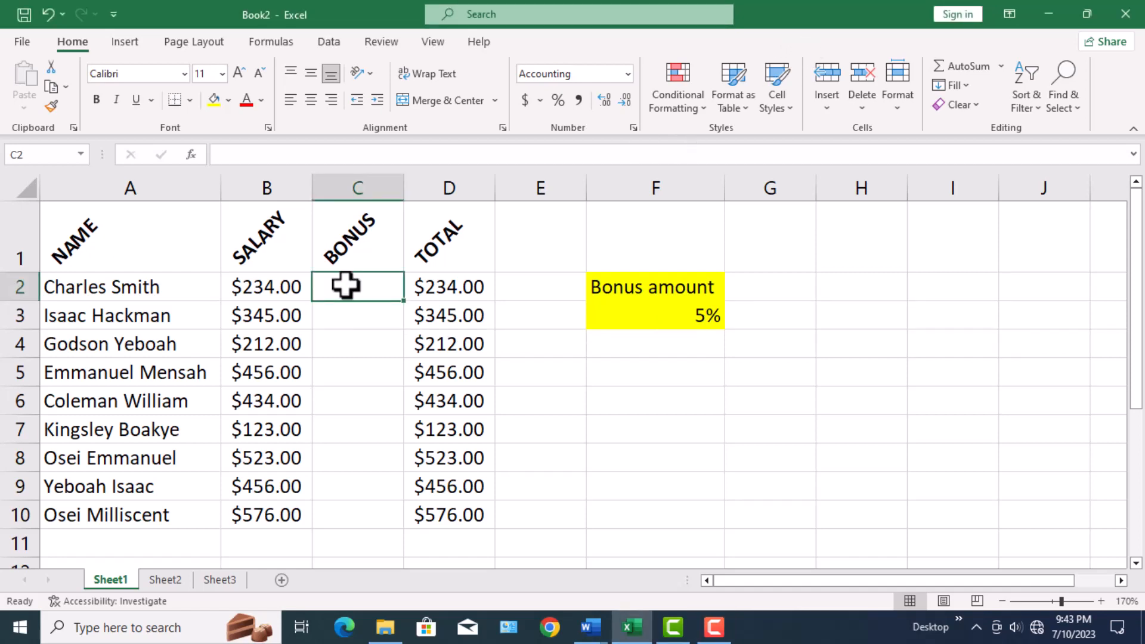
type("=")
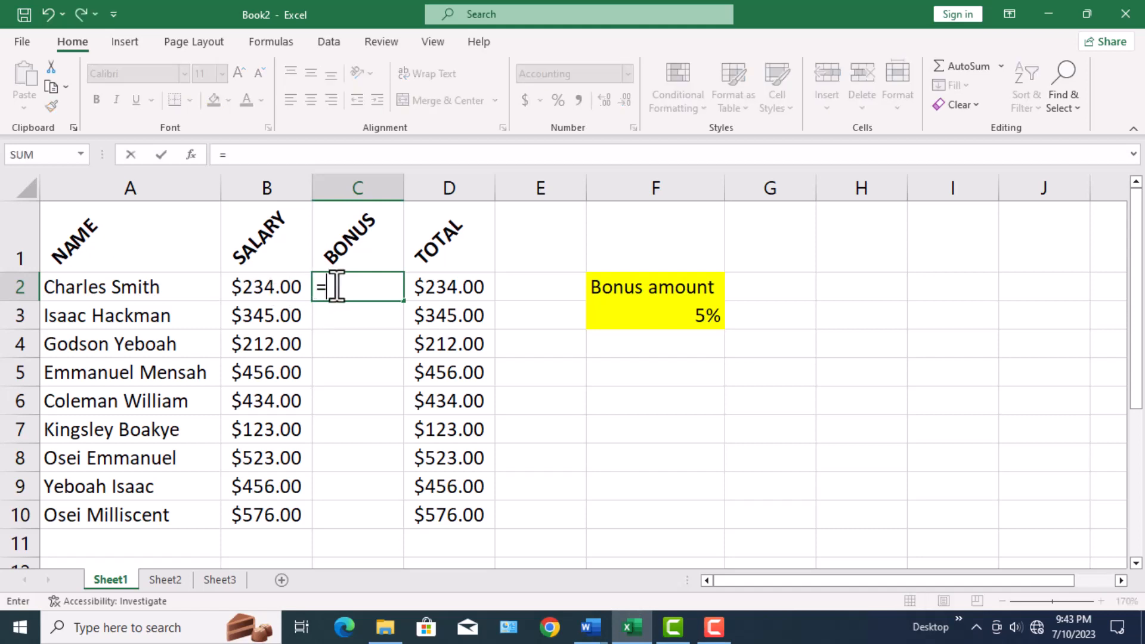
left_click(276, 288)
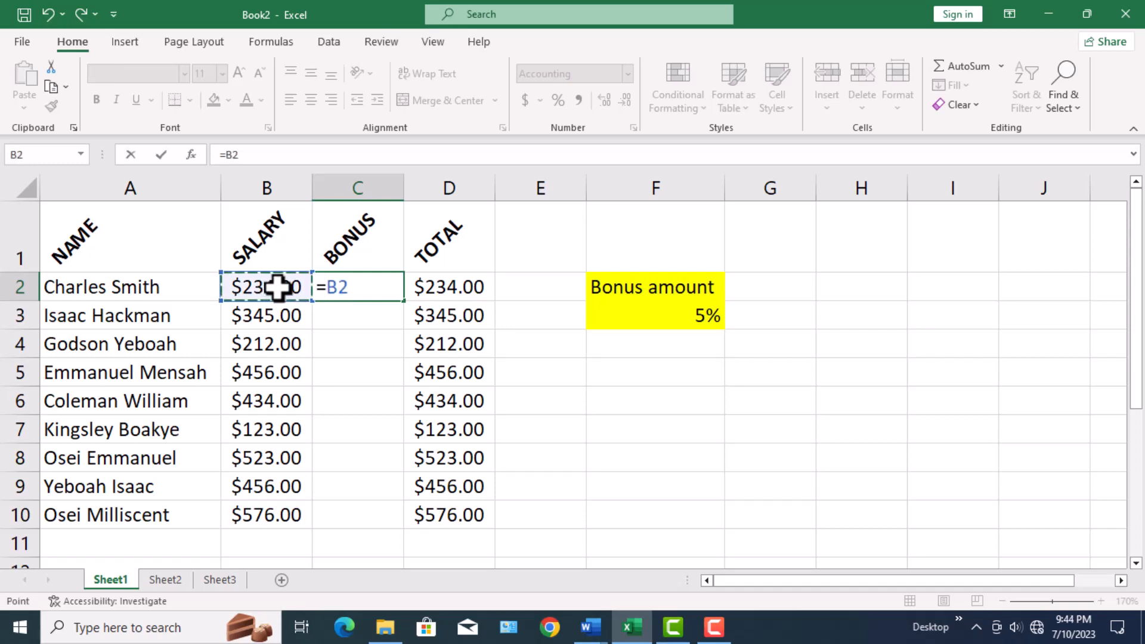
type("*")
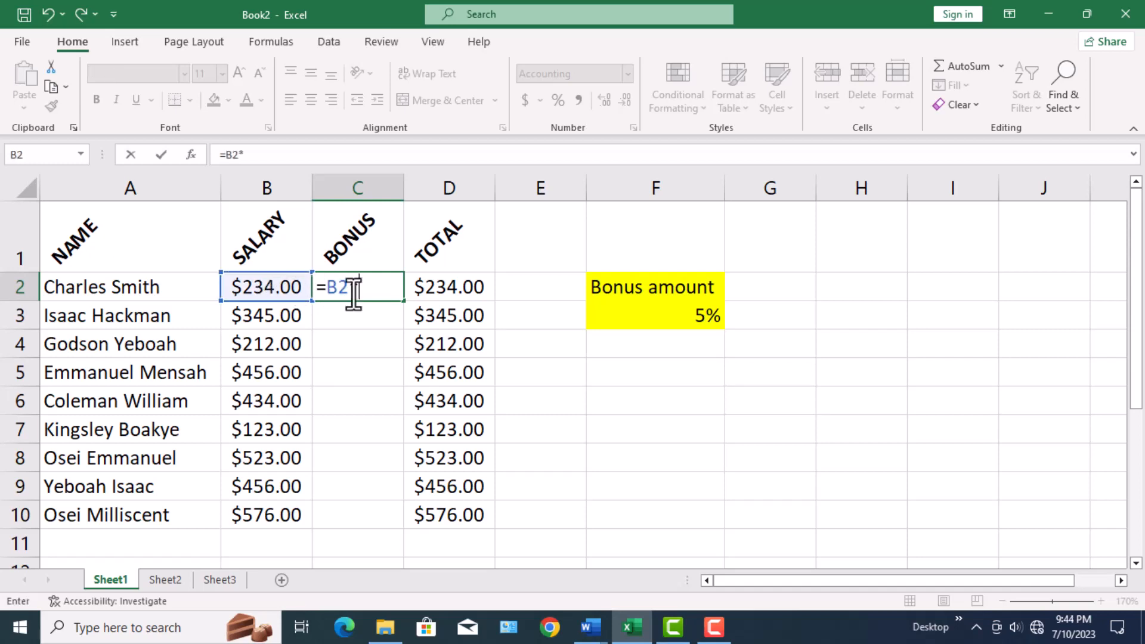
left_click(705, 319)
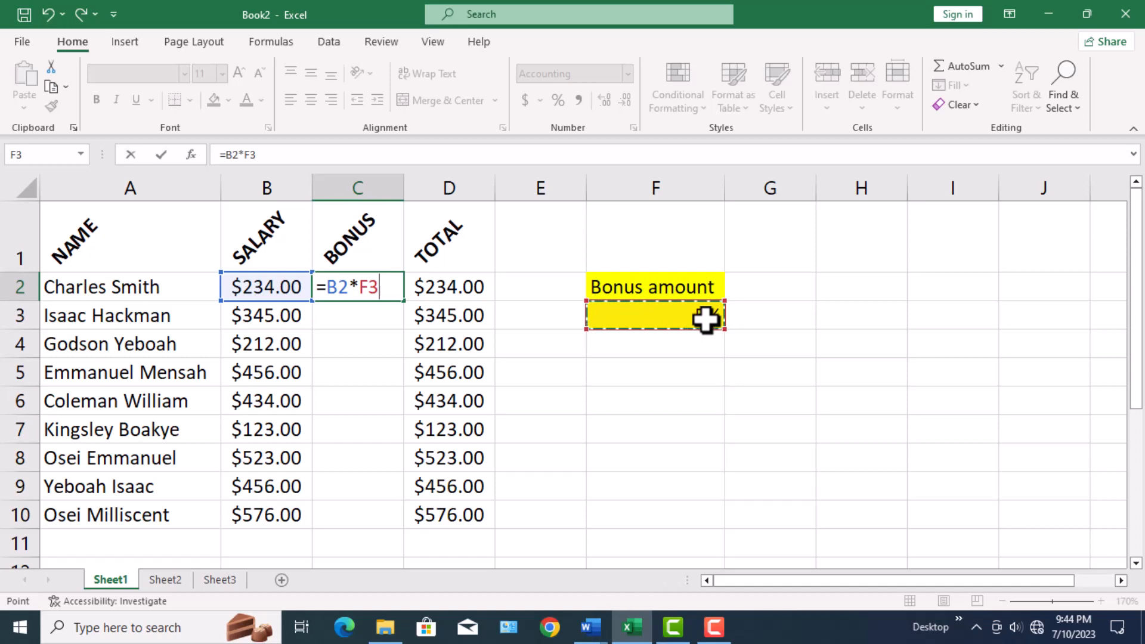
key("Return")
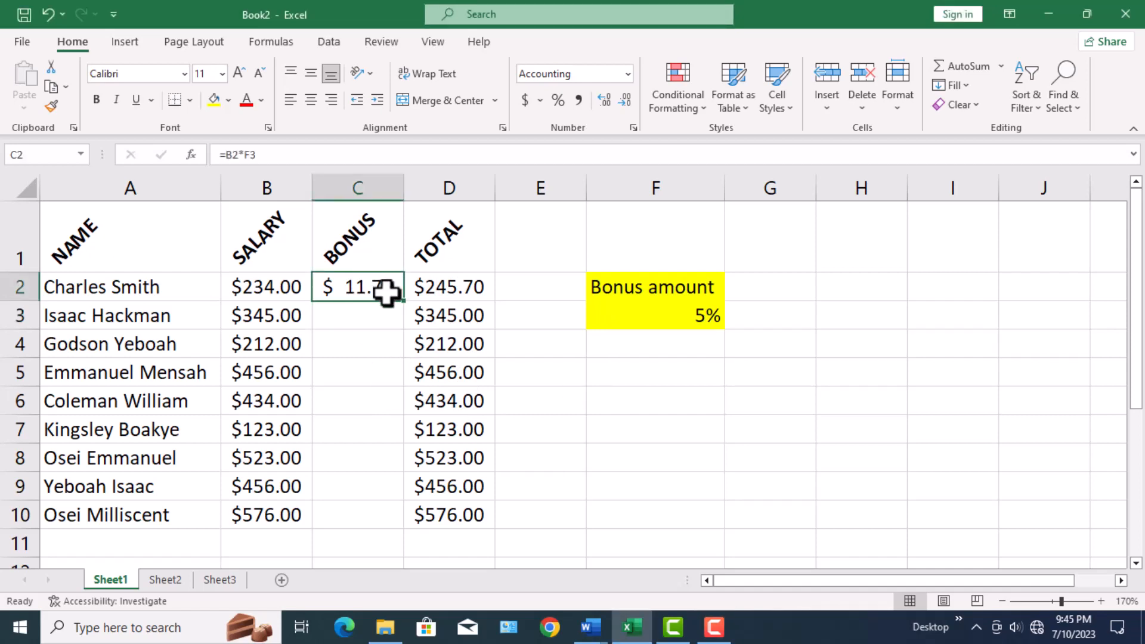
left_click_drag(404, 303, 401, 520)
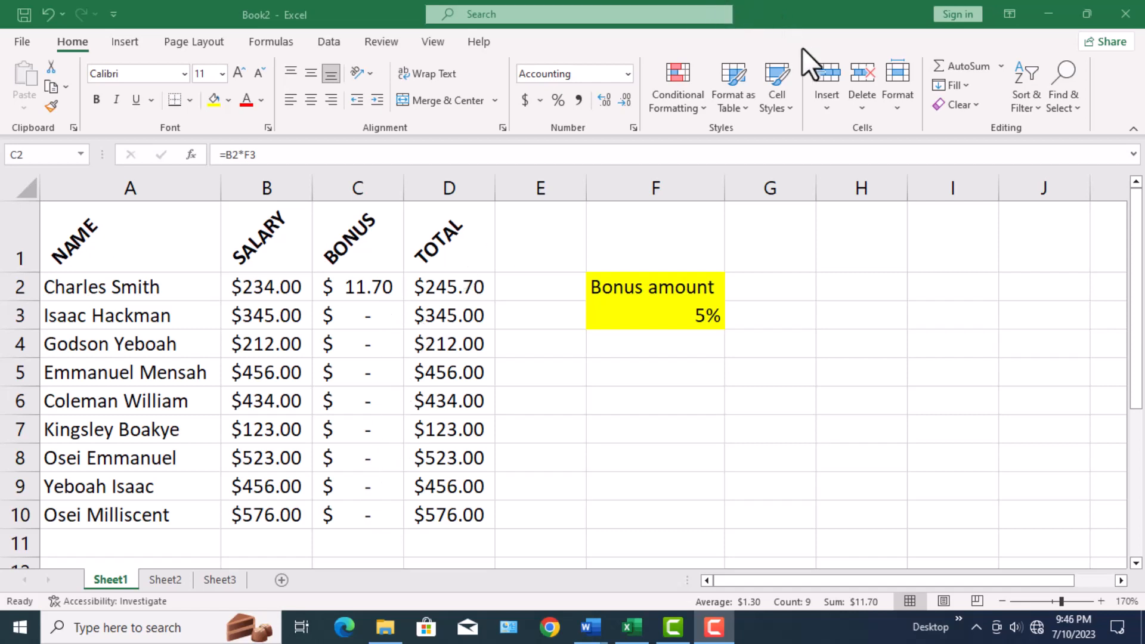
Examine which cells the BONUS formulas in C2 through C5 refer to for the salary and the bonus rate.
key("Right")
key("Right")
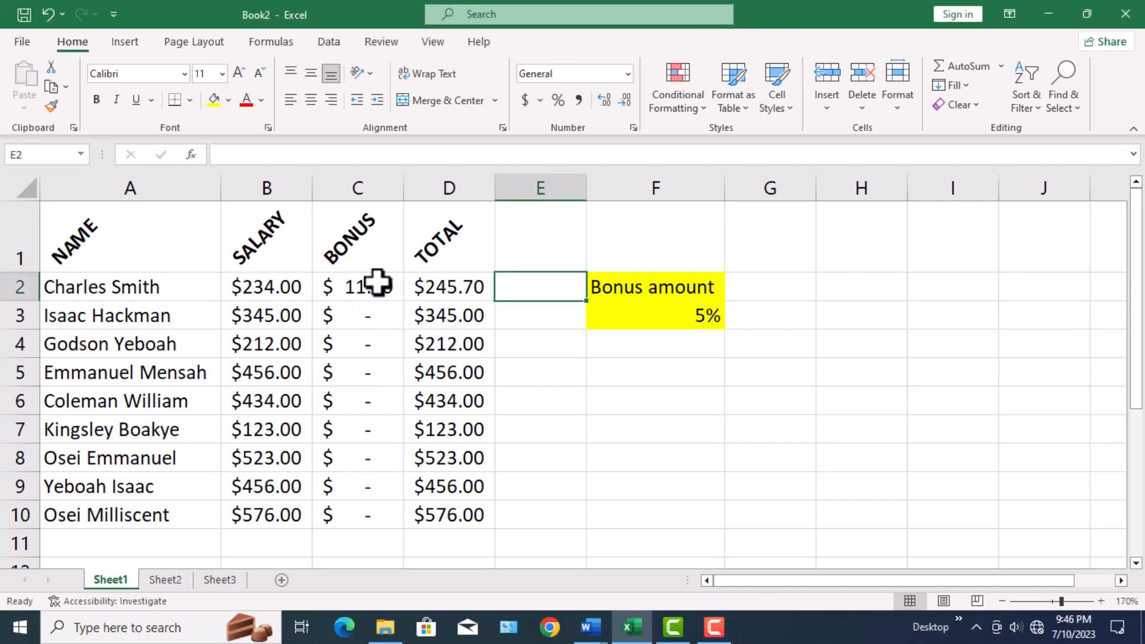
left_click(377, 283)
double_click(377, 282)
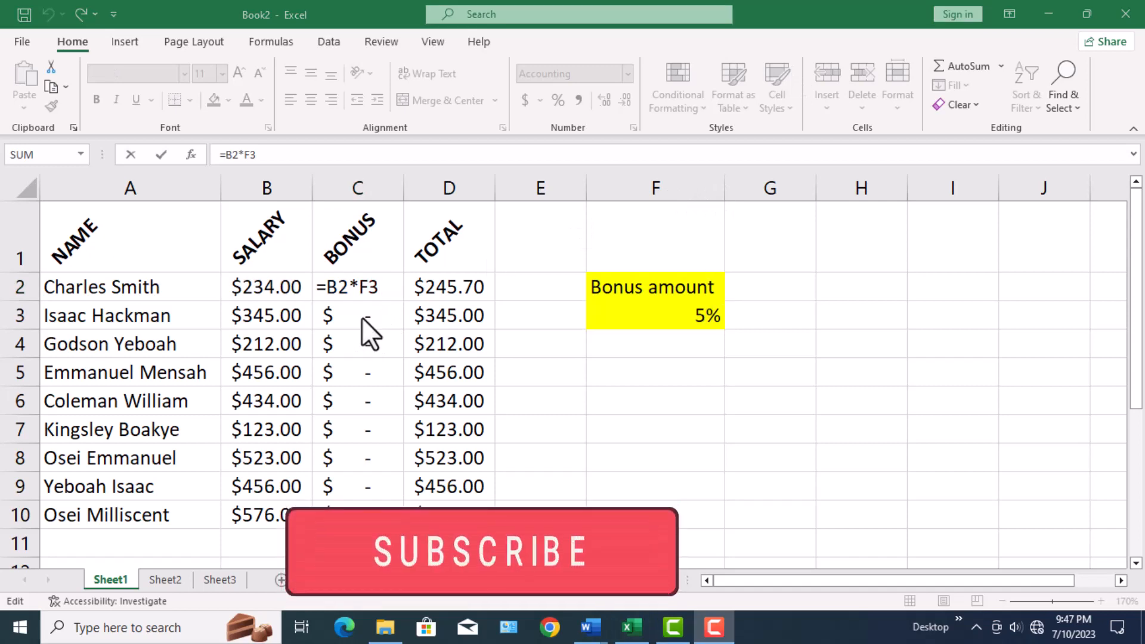
left_click(363, 317)
left_click(363, 317)
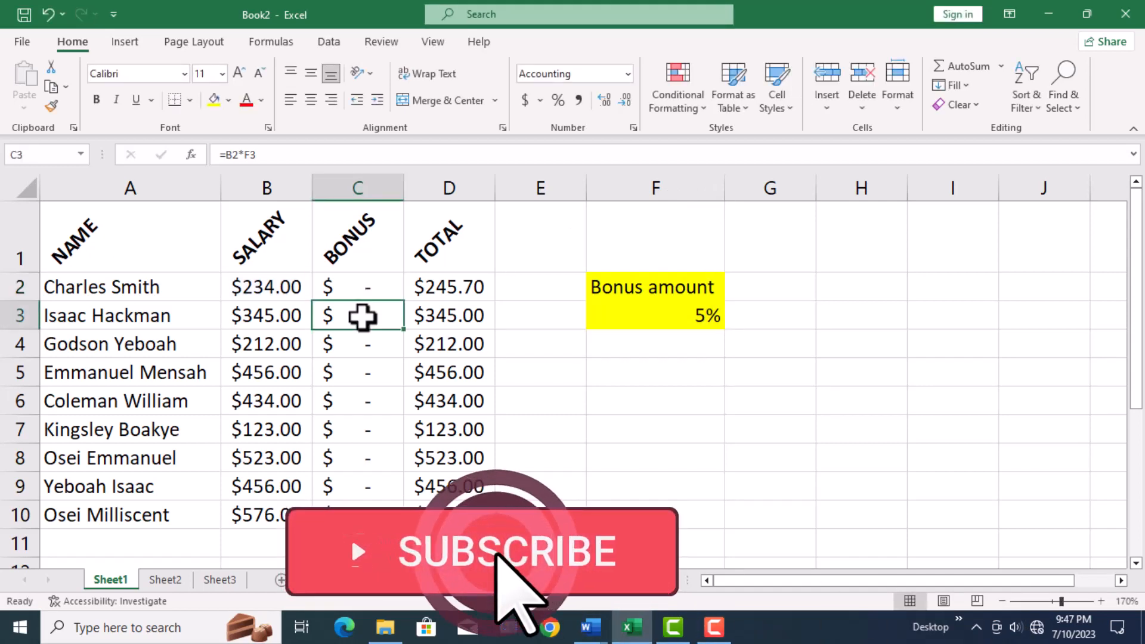
double_click(362, 316)
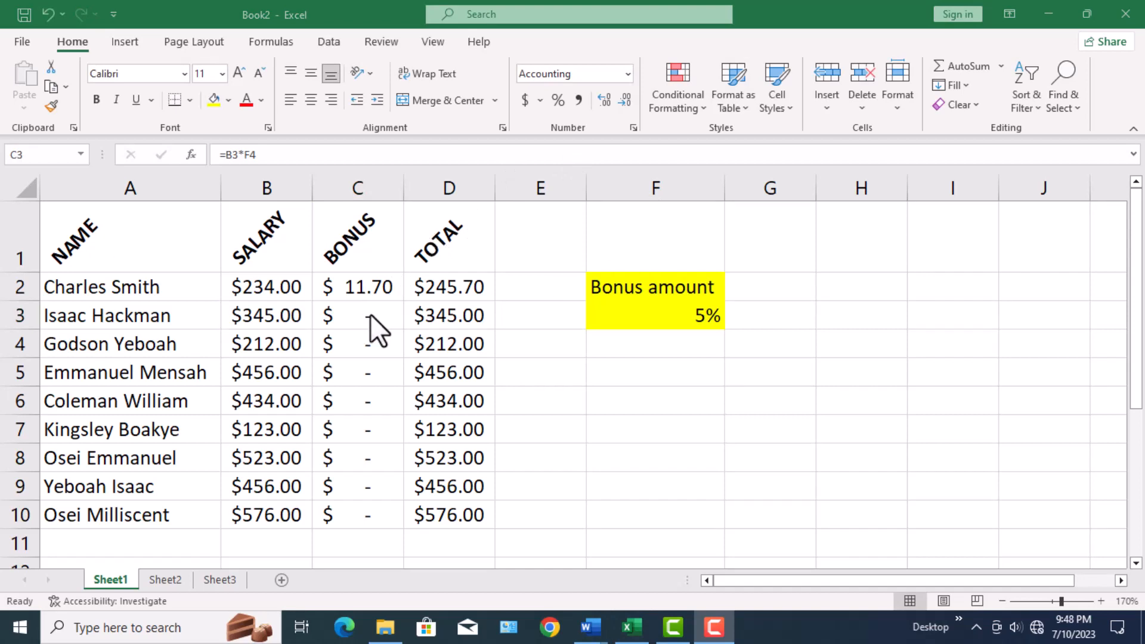
double_click(370, 313)
key("F2")
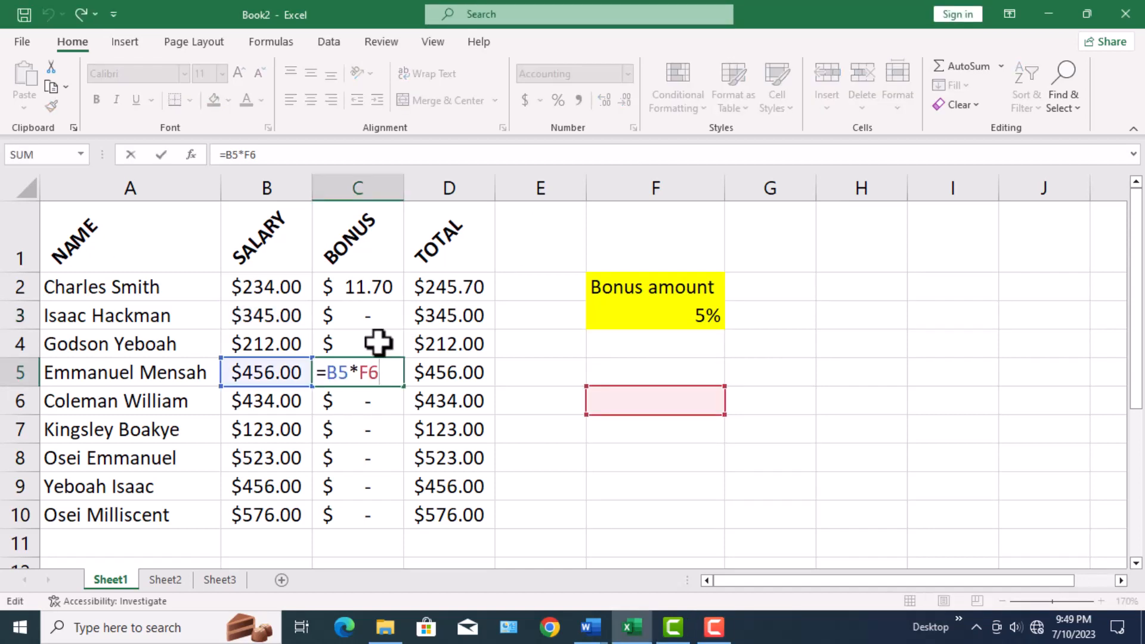
double_click(378, 342)
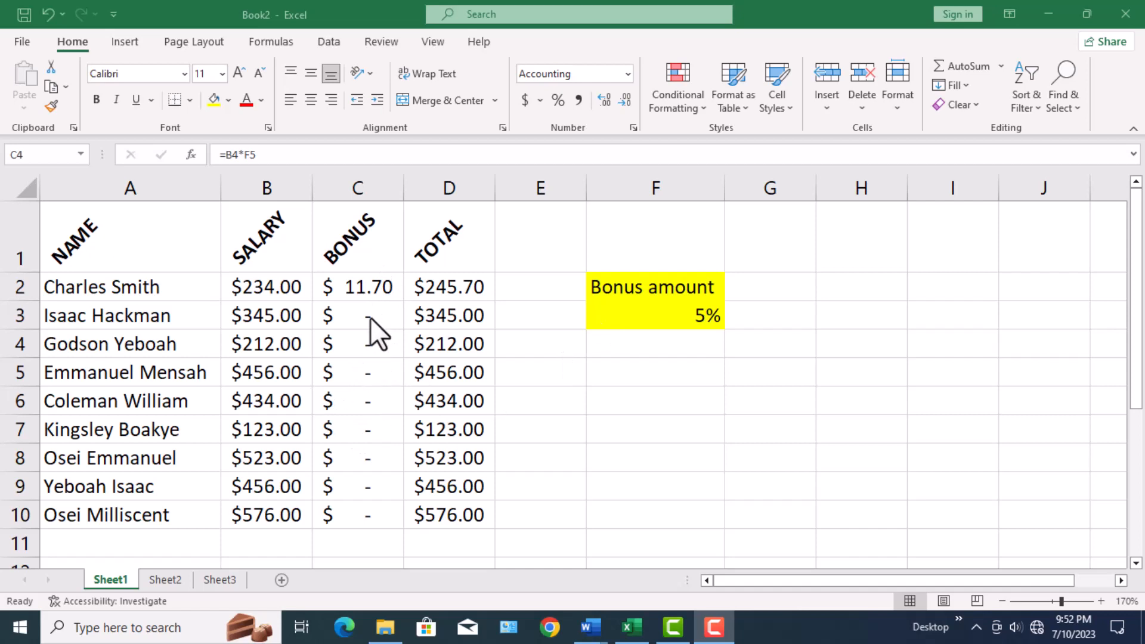
key("F2")
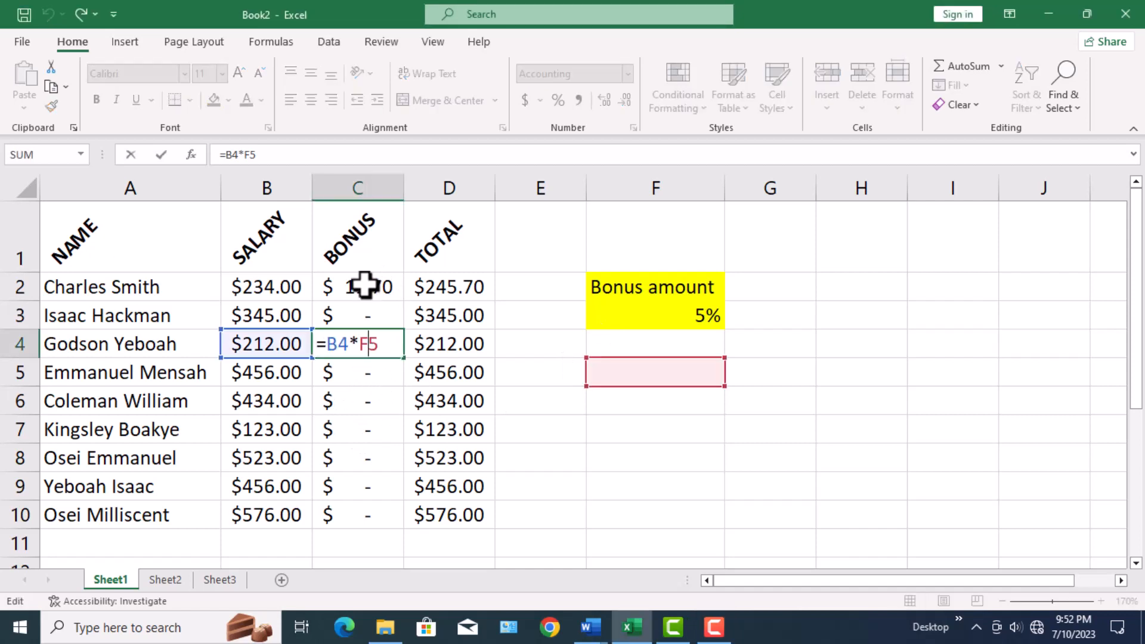
Make the bonus rate reference absolute in cell C2 so the BONUS formula reads =B2*$F$3.
double_click(365, 285)
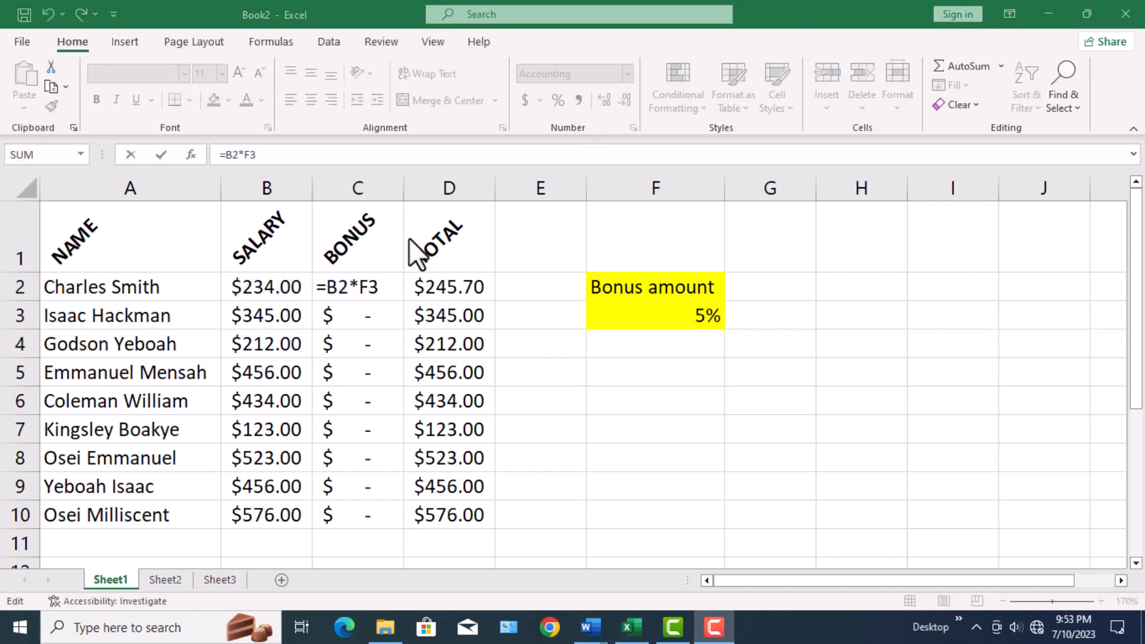
left_click(360, 287)
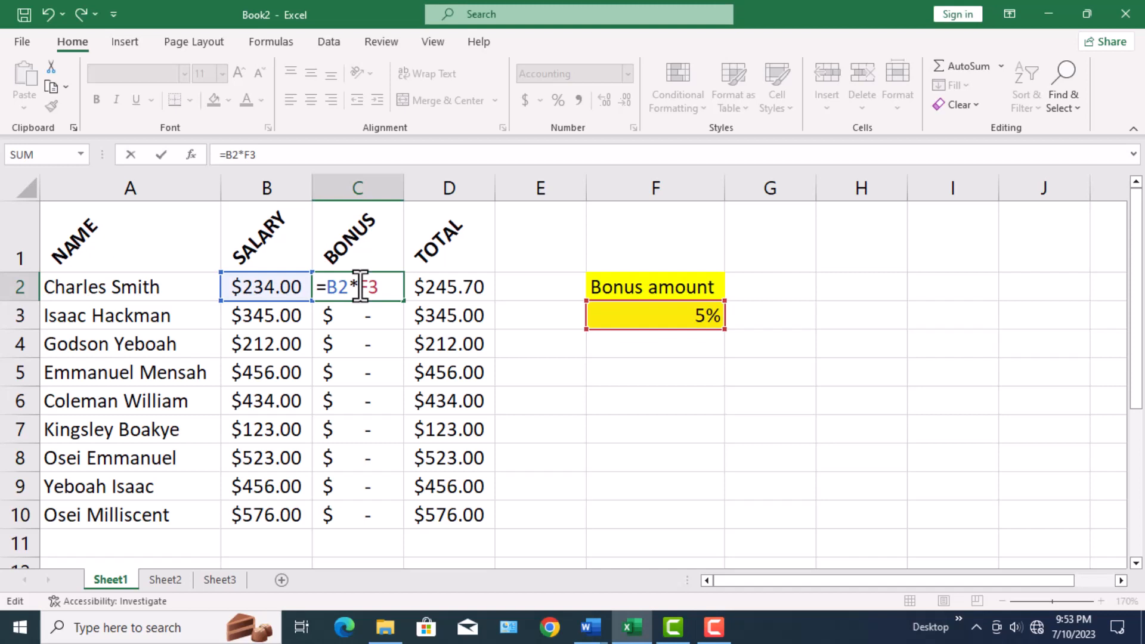
type("$F")
type("$")
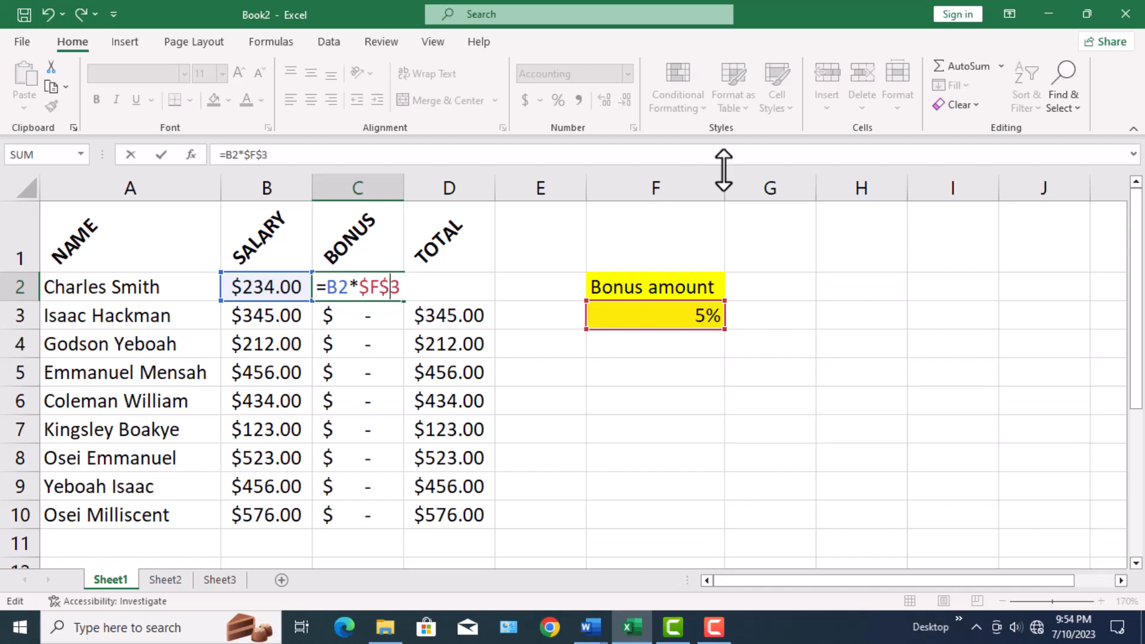
key("F9")
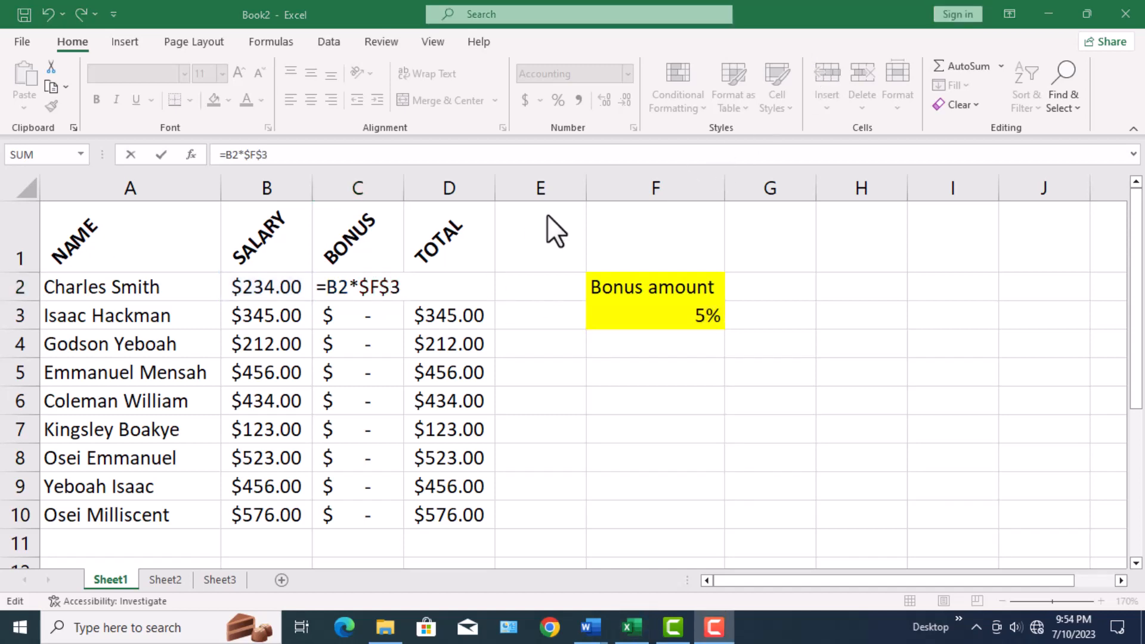
left_click(396, 286)
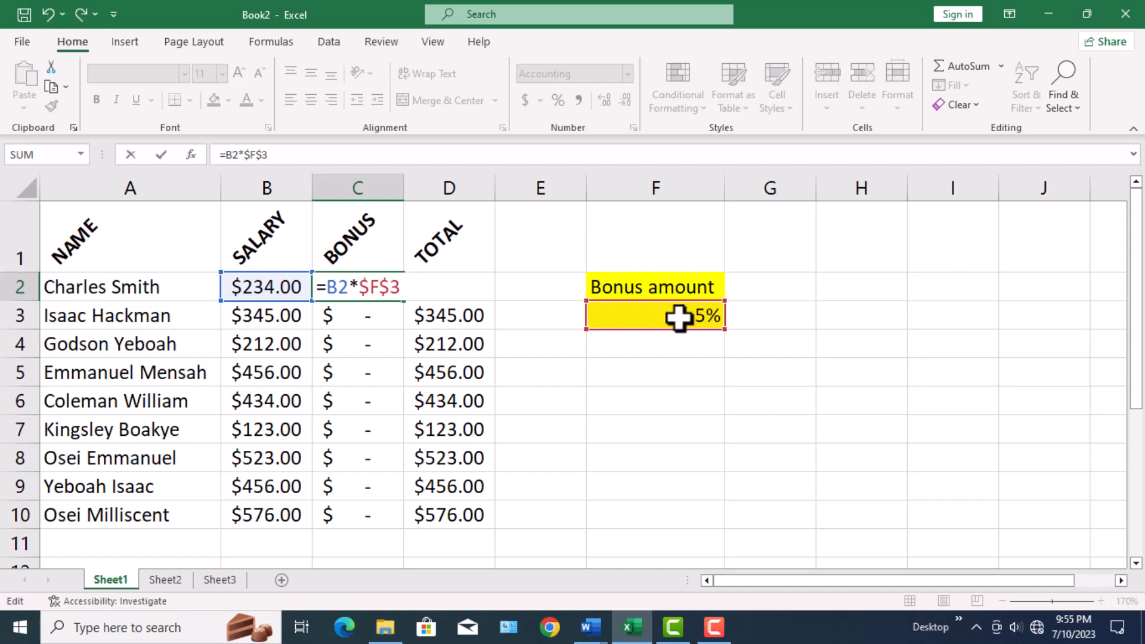
key("F9")
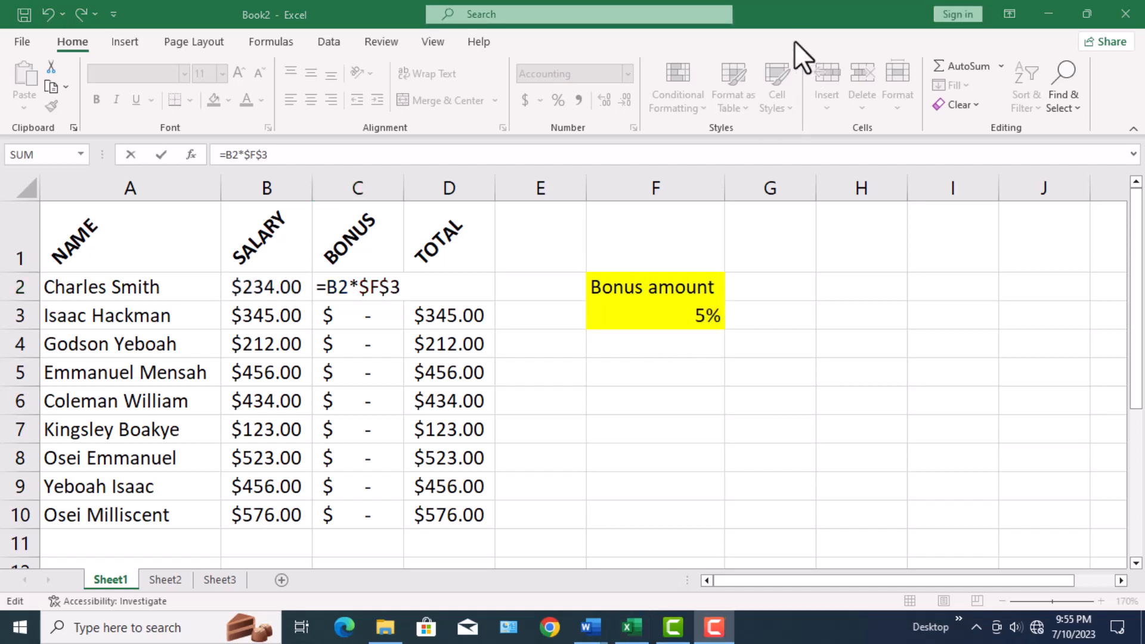
left_click(394, 288)
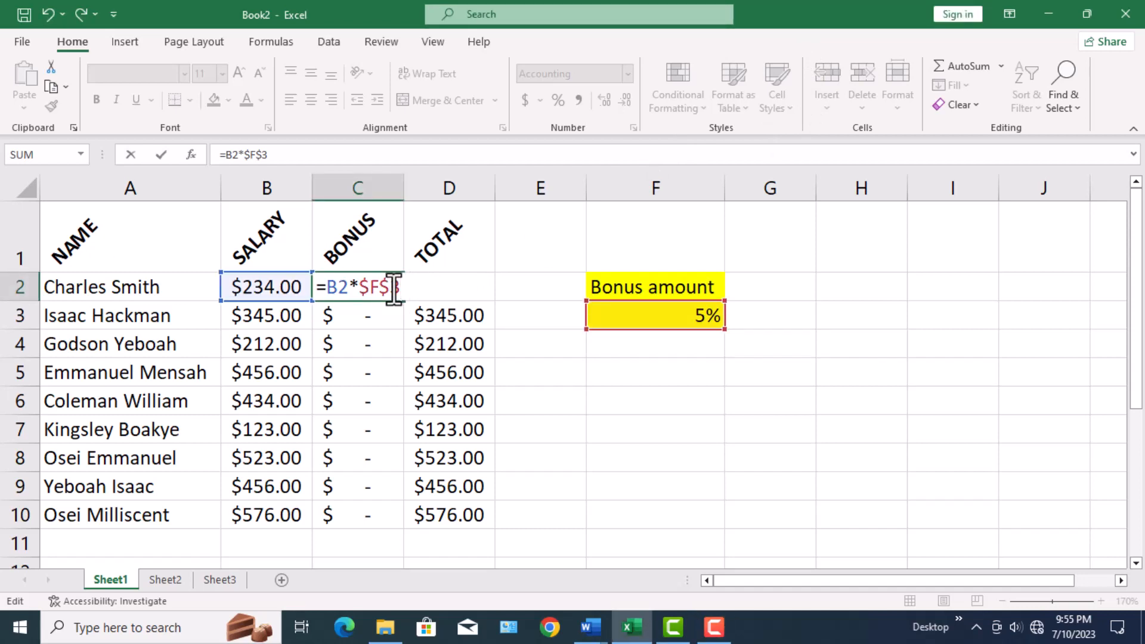
key("Return")
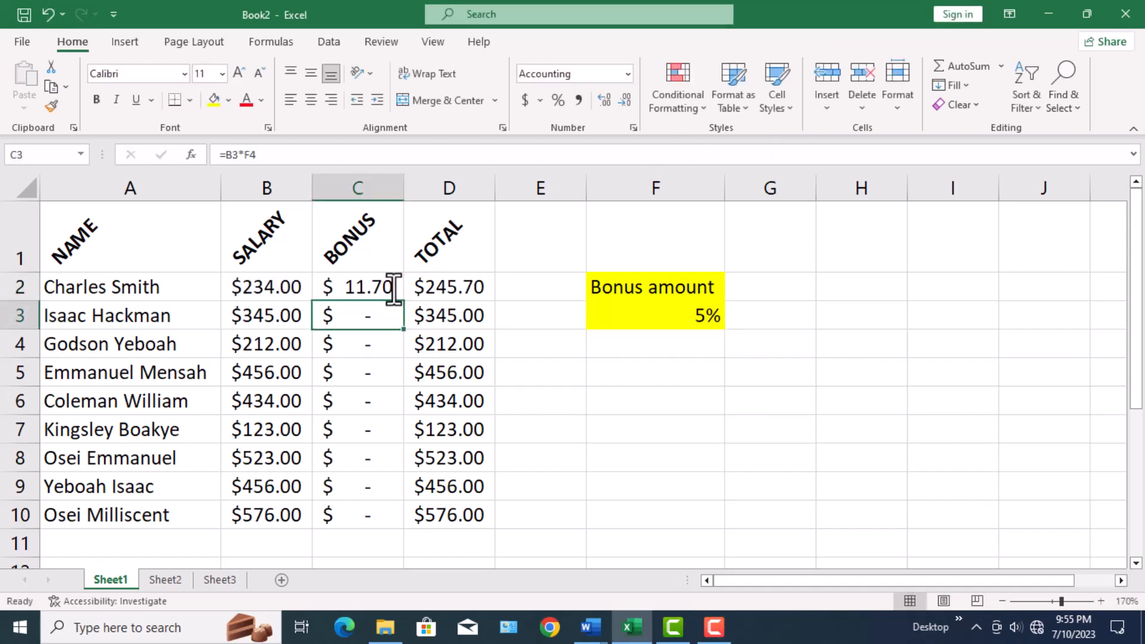
Fill the corrected BONUS formula from cell C2 down the column to C10.
left_click(387, 286)
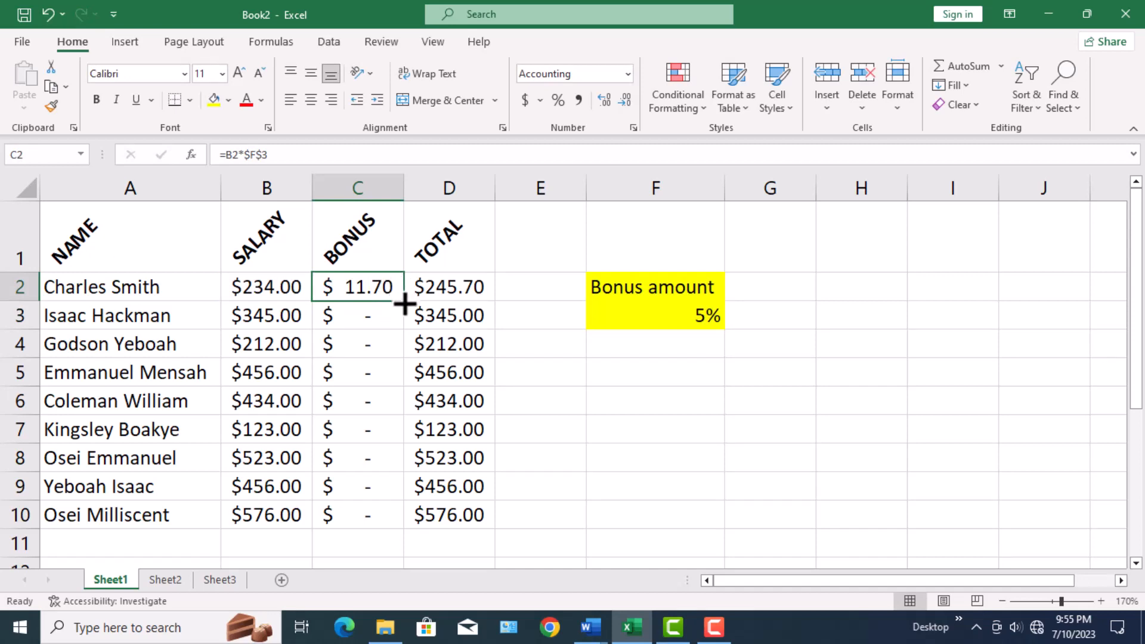
double_click(405, 302)
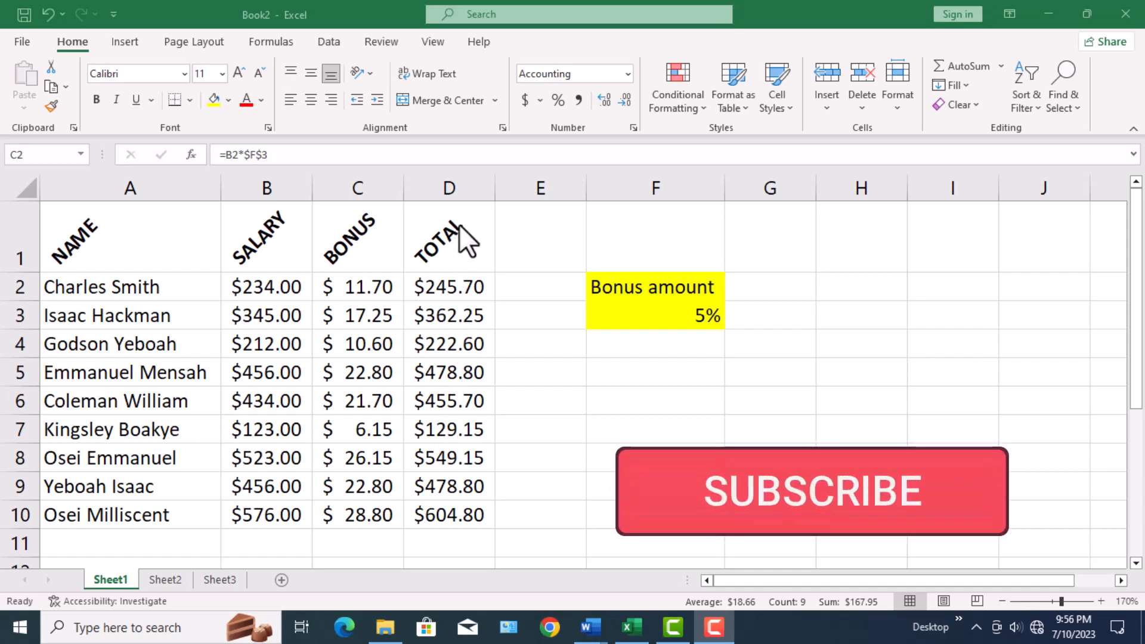
key("ctrl+shift+Down")
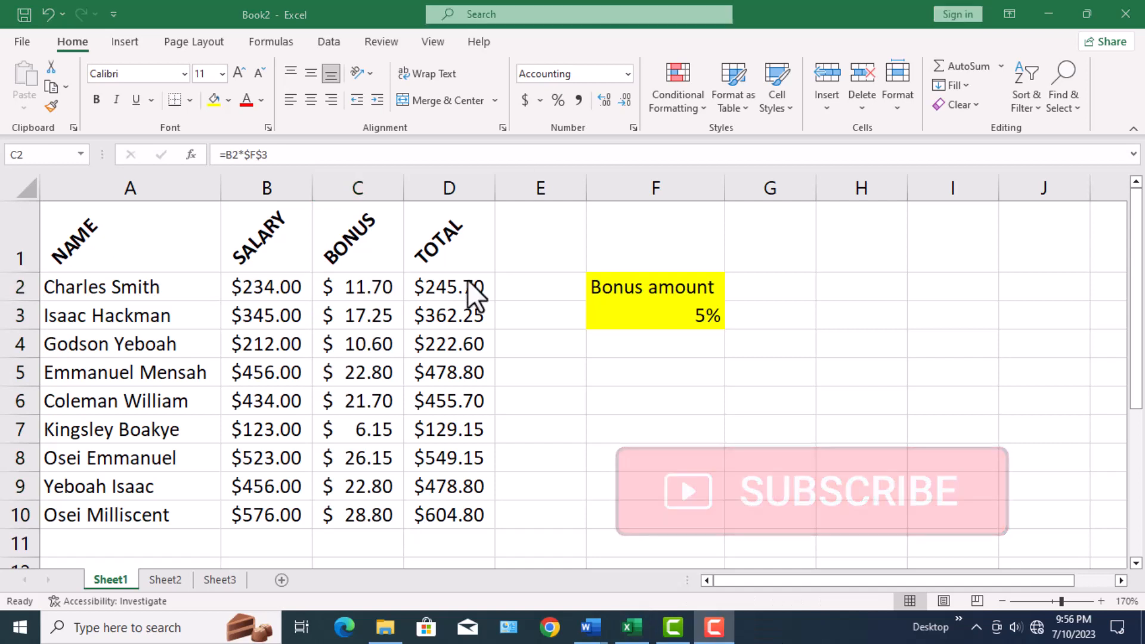
Inspect which cells the BONUS formula in C2 refers to, leaving the formula as it is.
left_click(373, 289)
double_click(374, 288)
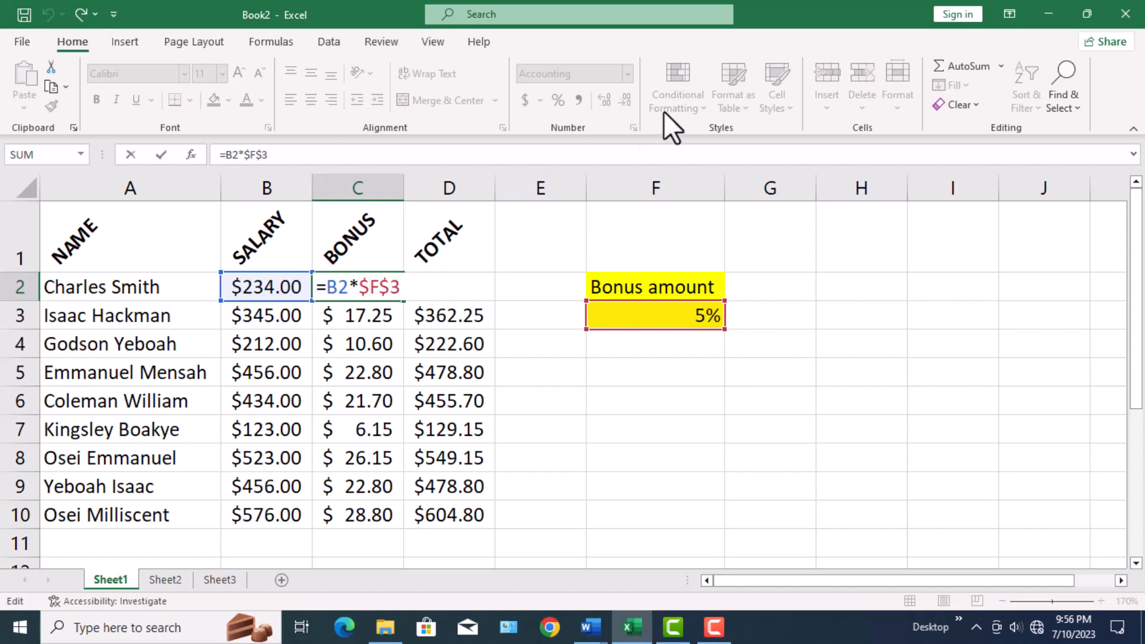
key("ctrl+Return")
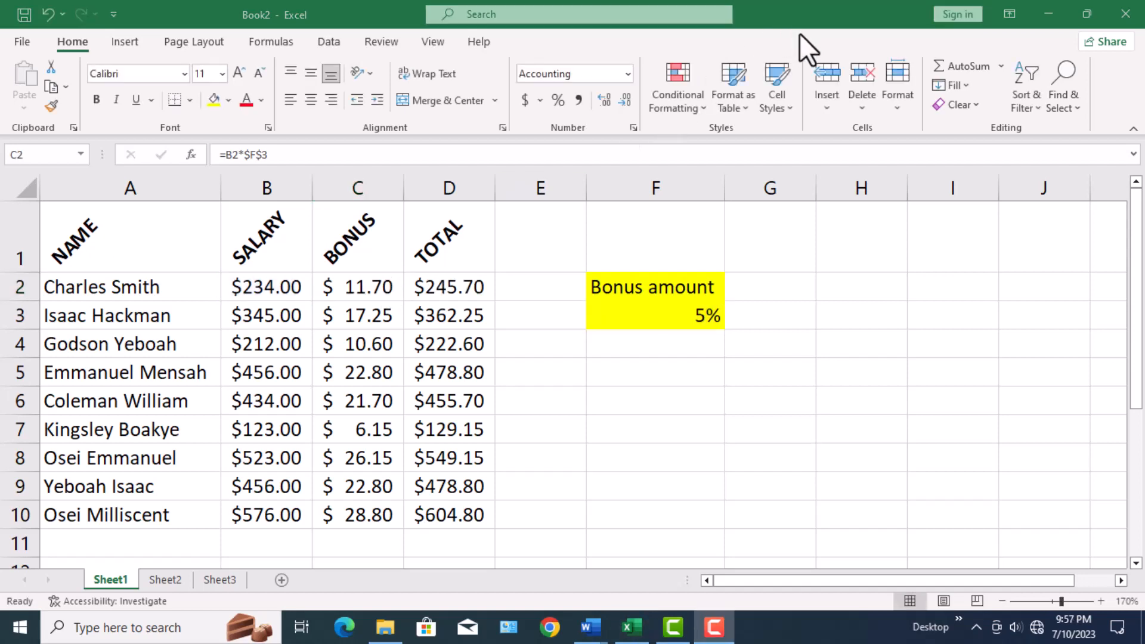